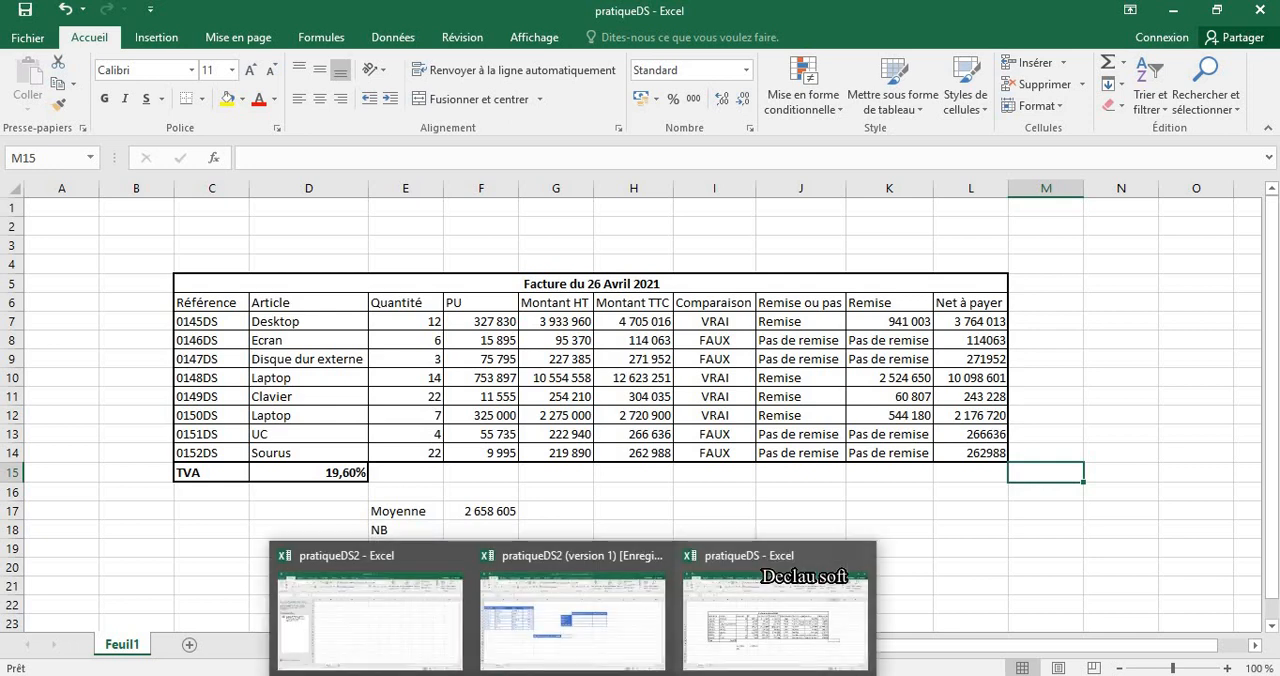
Switch to the pratiqueDS2 (version 1) workbook and open function insertion for a formula in Congo B's Nombre de commande cell, G6.
{"action": "left_click", "coordinate": [586, 654]}
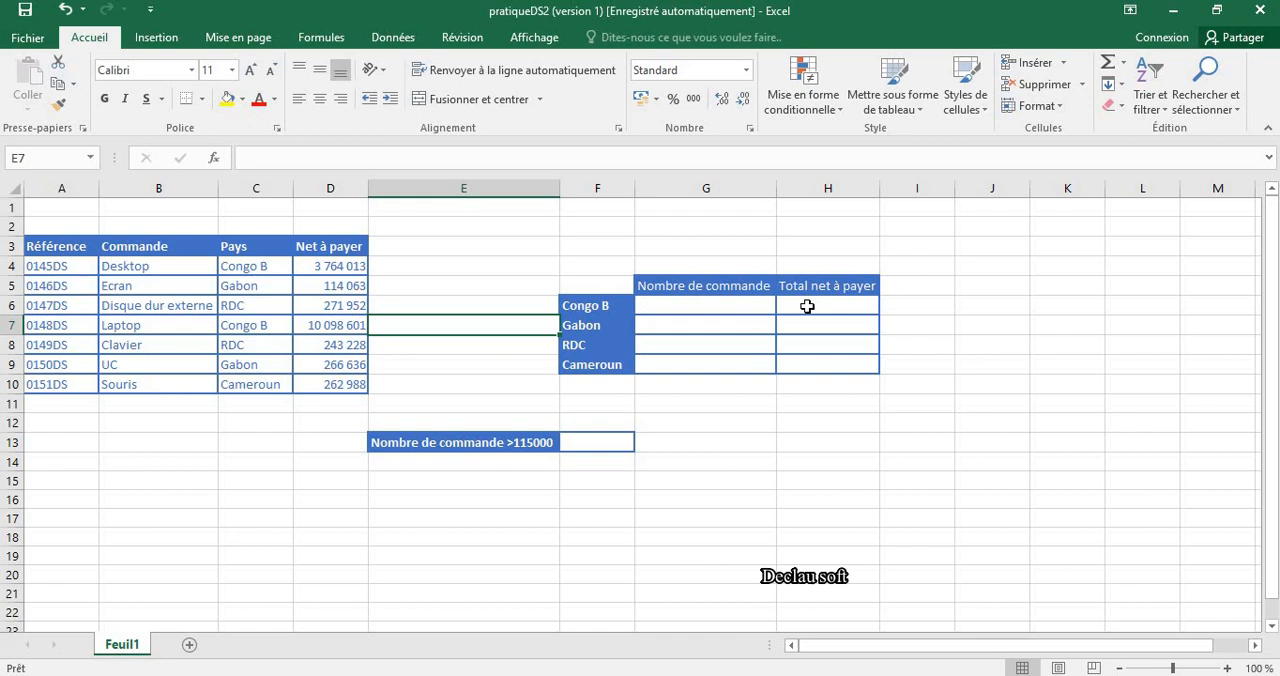
{"action": "left_click", "coordinate": [728, 305]}
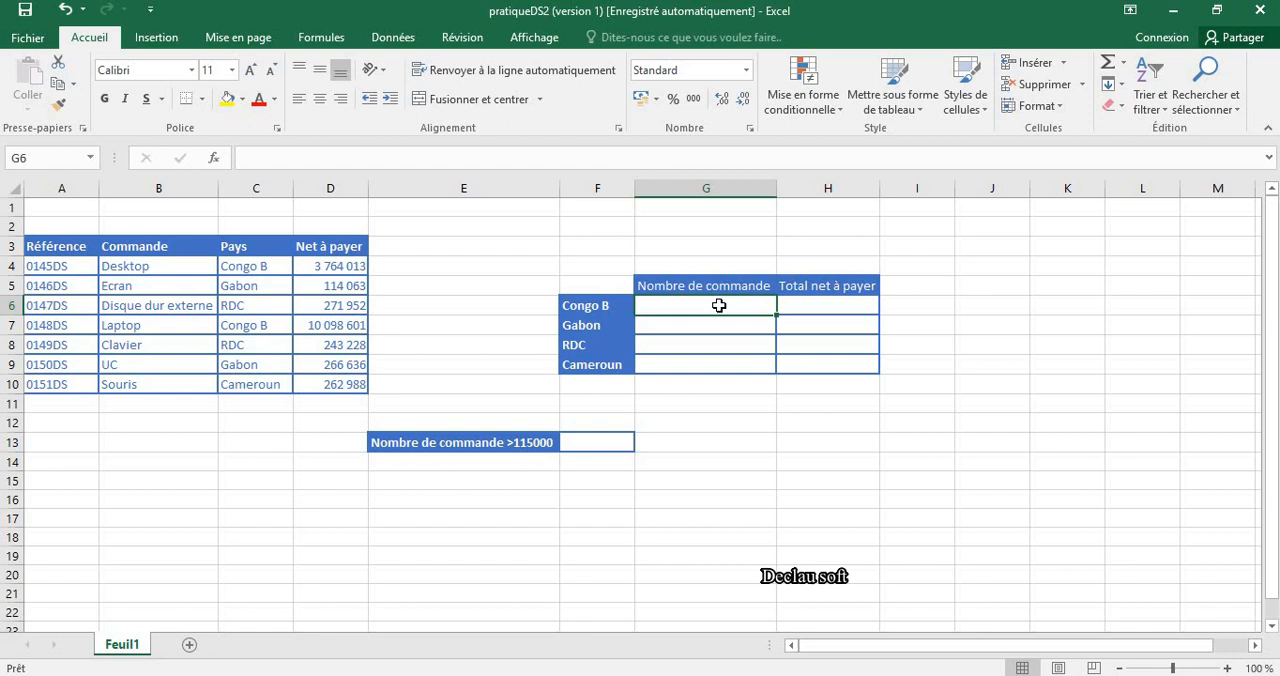
{"action": "type", "text": "="}
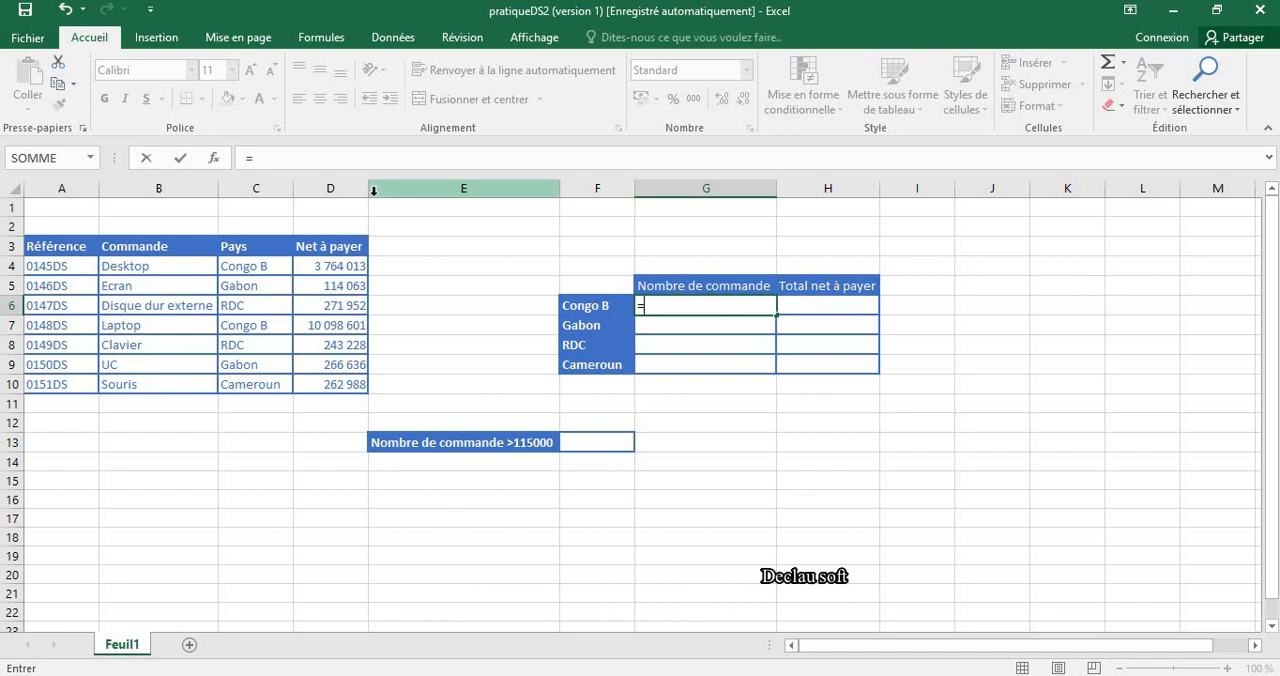
{"action": "left_click", "coordinate": [213, 158]}
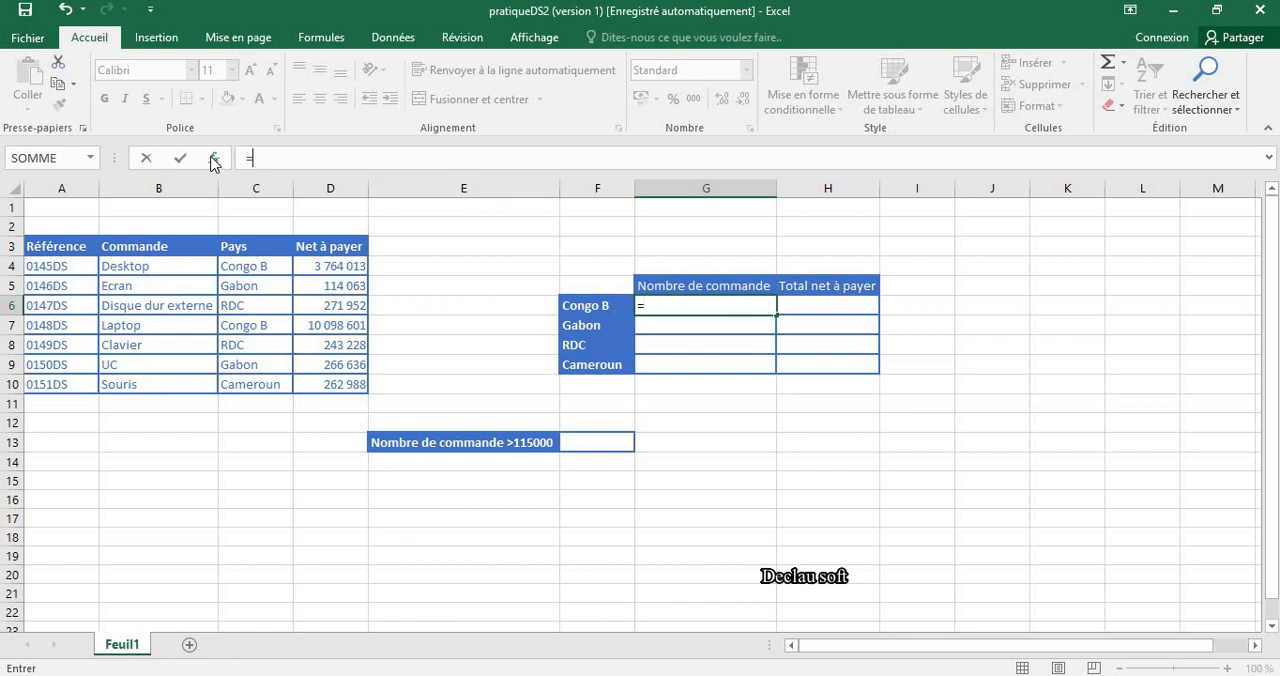
{"action": "scroll", "coordinate": [640, 329], "scroll_direction": "down", "scroll_amount": 1}
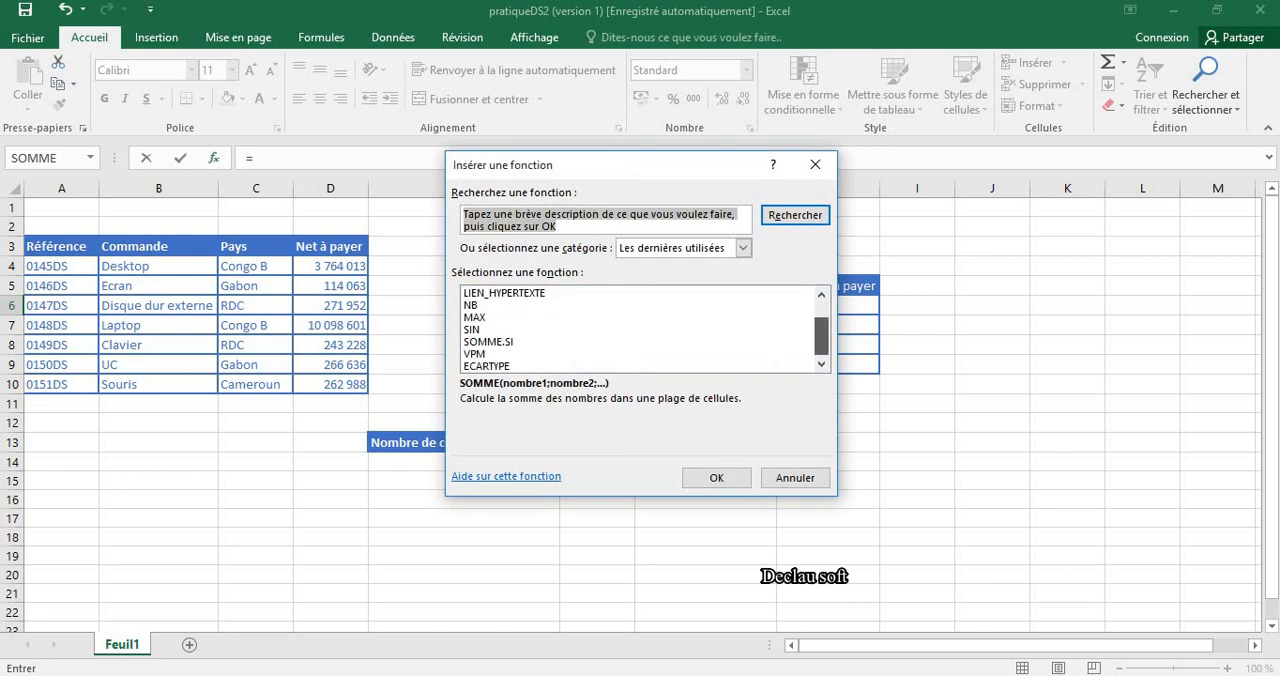
Search the function list for "NB,SI" and choose the NB.SI function for cell G6.
{"action": "left_click", "coordinate": [604, 227]}
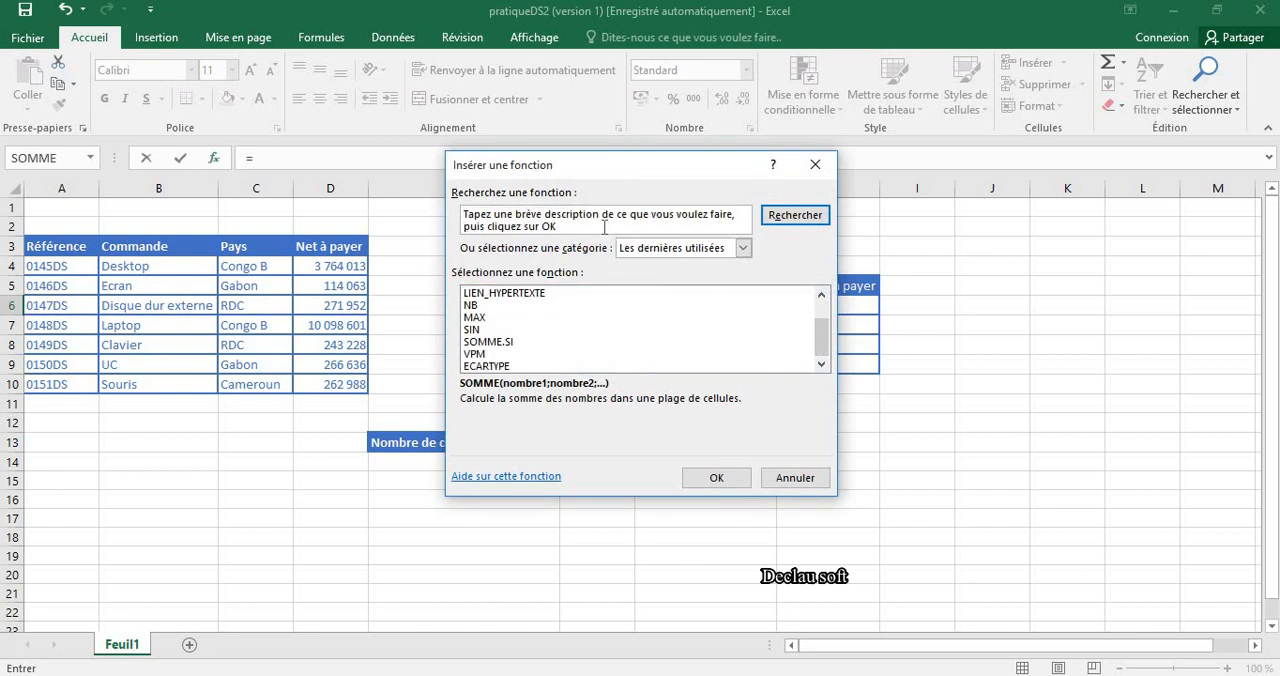
{"action": "key", "text": "BackSpace"}
{"action": "key", "text": "BackSpace"}
{"action": "key", "text": "BackSpace"}
{"action": "key", "text": "BackSpace"}
{"action": "key", "text": "BackSpace"}
{"action": "key", "text": "BackSpace"}
{"action": "key", "text": "BackSpace"}
{"action": "key", "text": "BackSpace"}
{"action": "key", "text": "BackSpace"}
{"action": "key", "text": "BackSpace"}
{"action": "key", "text": "BackSpace"}
{"action": "key", "text": "BackSpace"}
{"action": "key", "text": "BackSpace"}
{"action": "key", "text": "BackSpace"}
{"action": "key", "text": "BackSpace"}
{"action": "key", "text": "BackSpace"}
{"action": "key", "text": "BackSpace"}
{"action": "key", "text": "BackSpace"}
{"action": "key", "text": "BackSpace"}
{"action": "key", "text": "BackSpace"}
{"action": "key", "text": "BackSpace"}
{"action": "key", "text": "BackSpace"}
{"action": "key", "text": "BackSpace"}
{"action": "key", "text": "BackSpace"}
{"action": "key", "text": "BackSpace"}
{"action": "key", "text": "BackSpace"}
{"action": "key", "text": "BackSpace"}
{"action": "key", "text": "BackSpace"}
{"action": "key", "text": "BackSpace"}
{"action": "key", "text": "BackSpace"}
{"action": "key", "text": "BackSpace"}
{"action": "key", "text": "BackSpace"}
{"action": "key", "text": "BackSpace"}
{"action": "key", "text": "BackSpace"}
{"action": "key", "text": "BackSpace"}
{"action": "key", "text": "BackSpace"}
{"action": "type", "text": "NB,SI"}
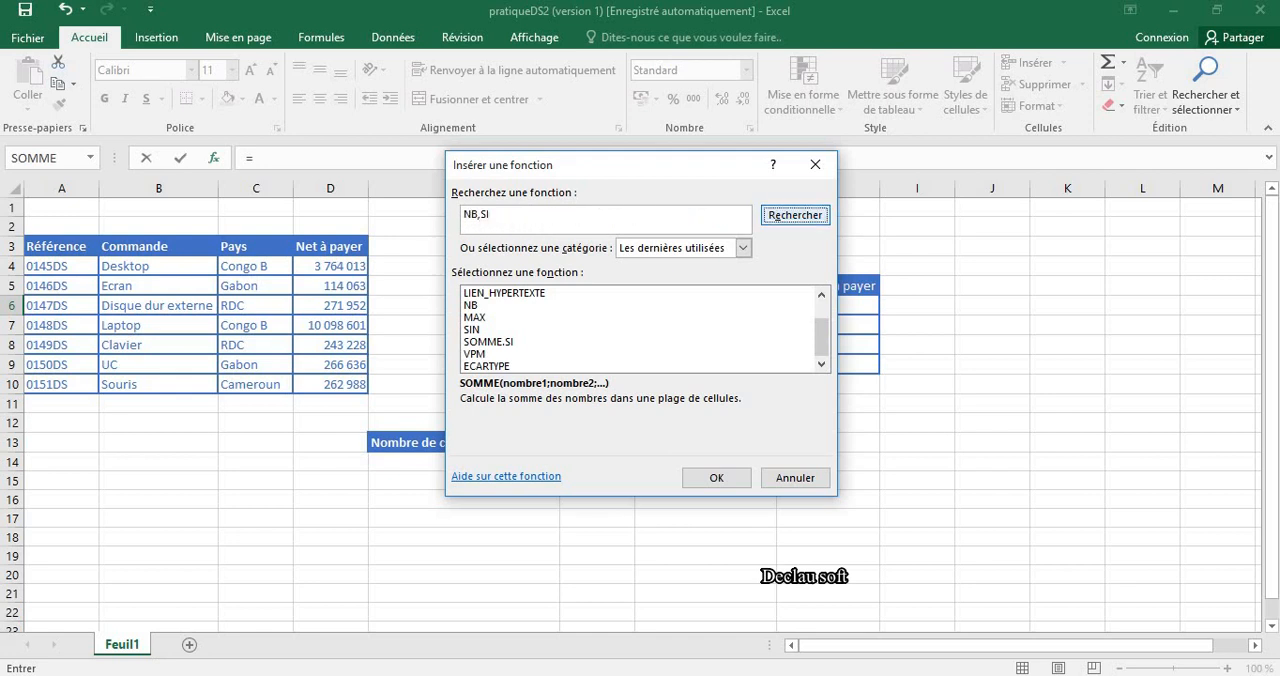
{"action": "left_click", "coordinate": [782, 218]}
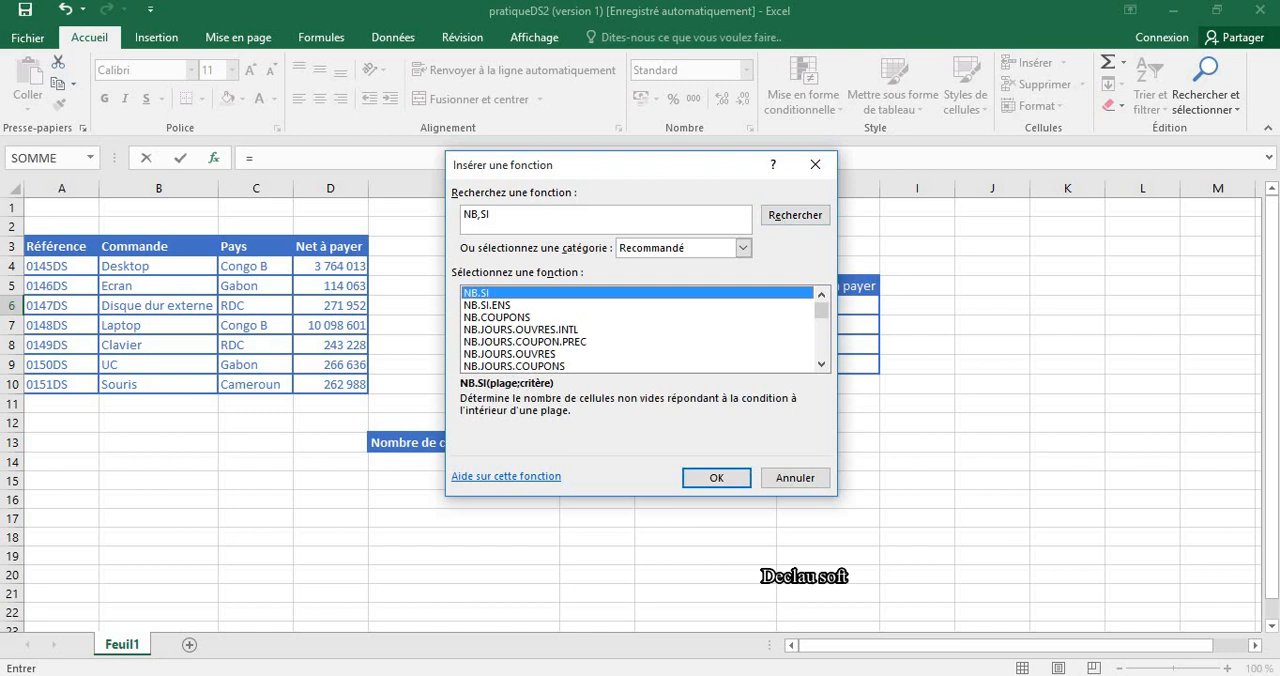
{"action": "double_click", "coordinate": [600, 293]}
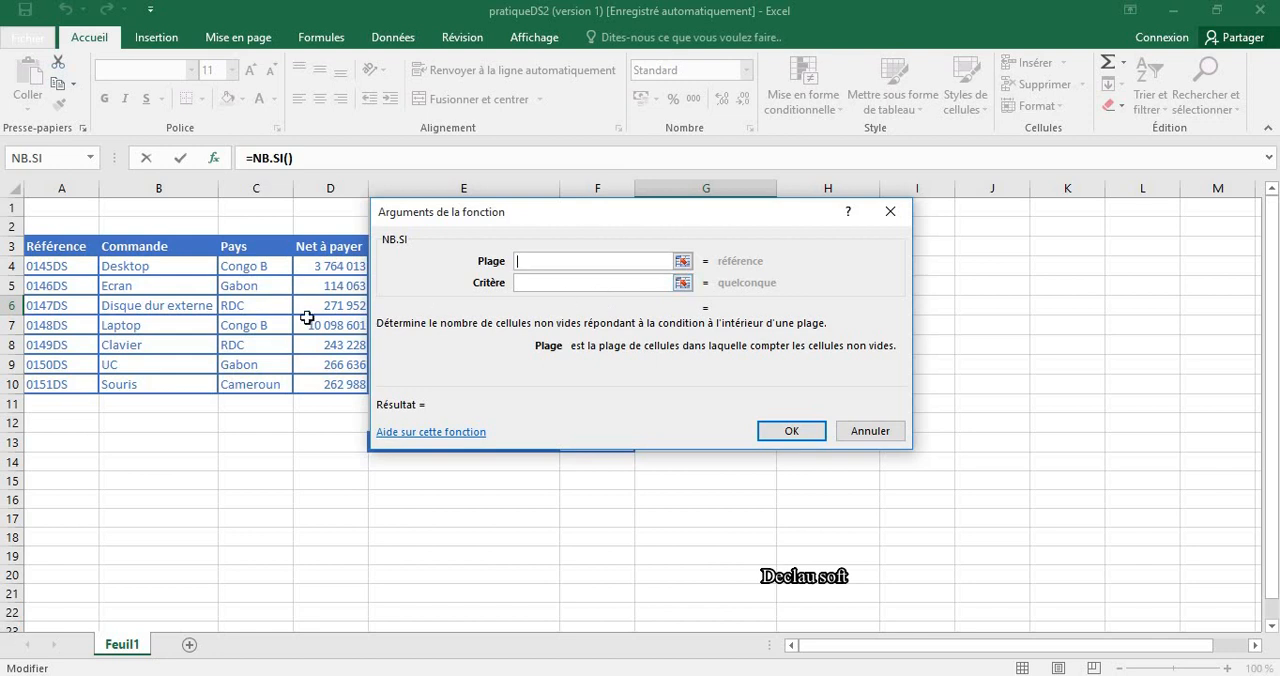
Complete NB.SI in G6 with range C4:C10 and criterion F6, and copy the formula down to the Cameroun row, G9.
{"action": "left_click", "coordinate": [243, 266]}
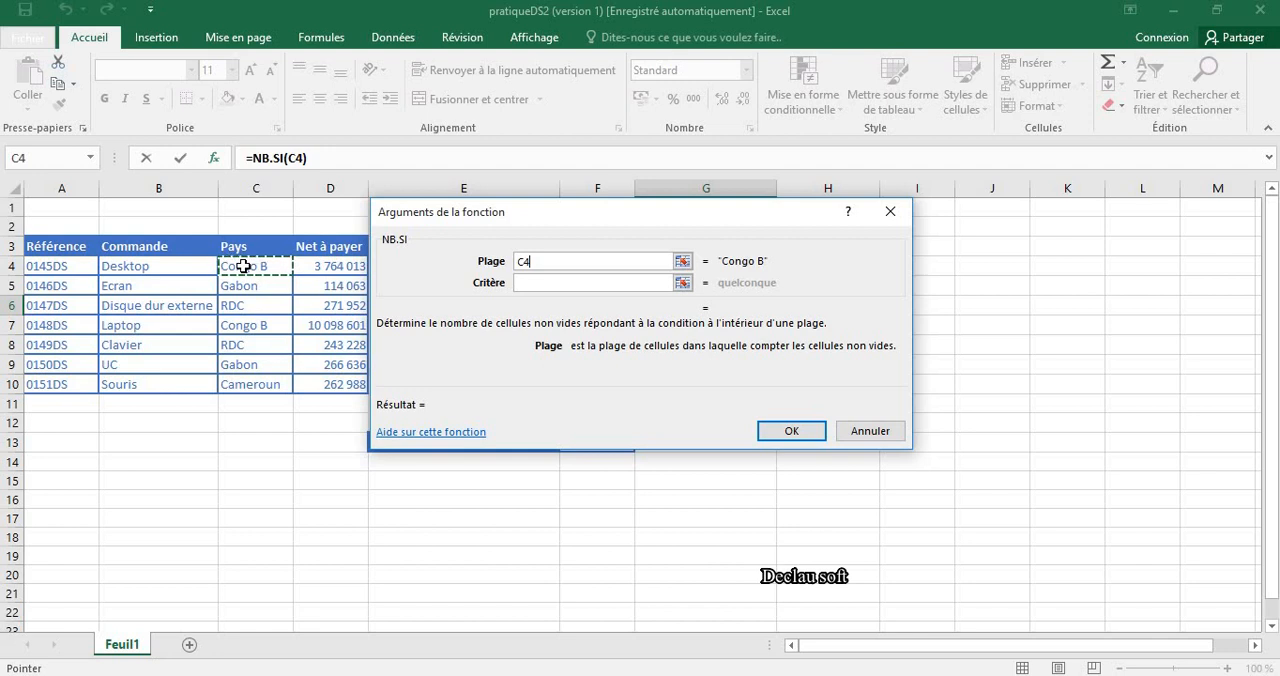
{"action": "left_click_drag", "start_coordinate": [243, 277], "coordinate": [244, 386]}
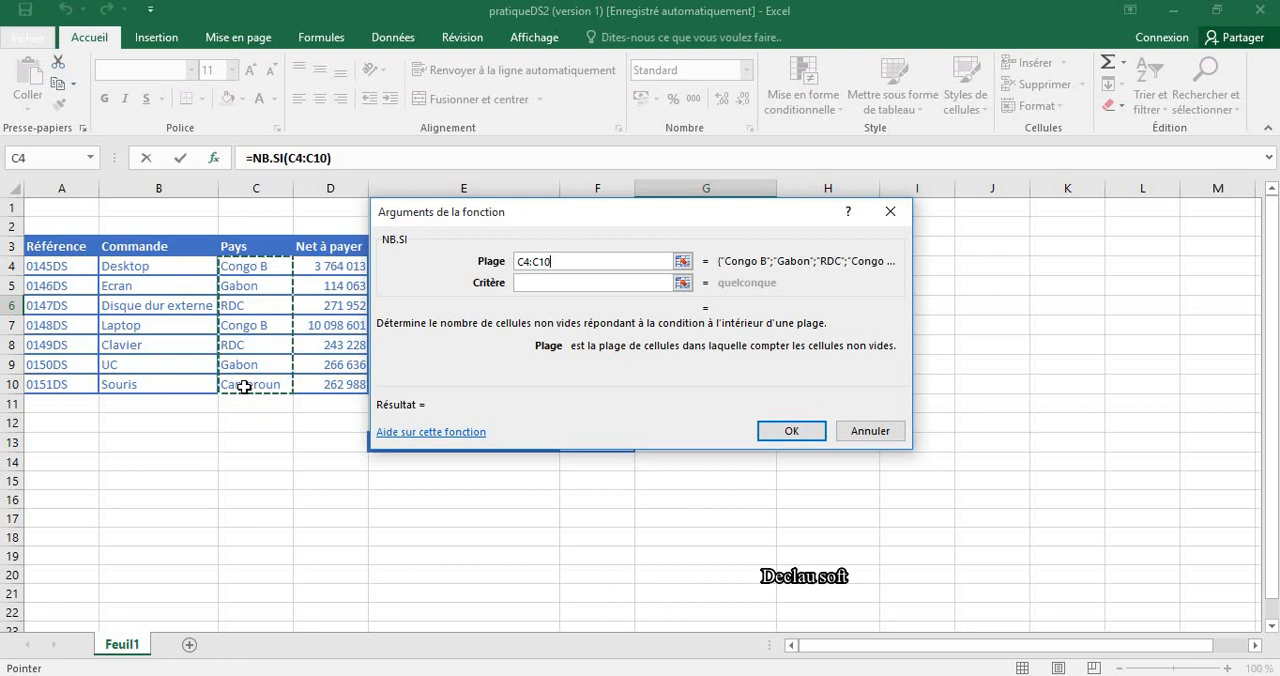
{"action": "left_click", "coordinate": [573, 281]}
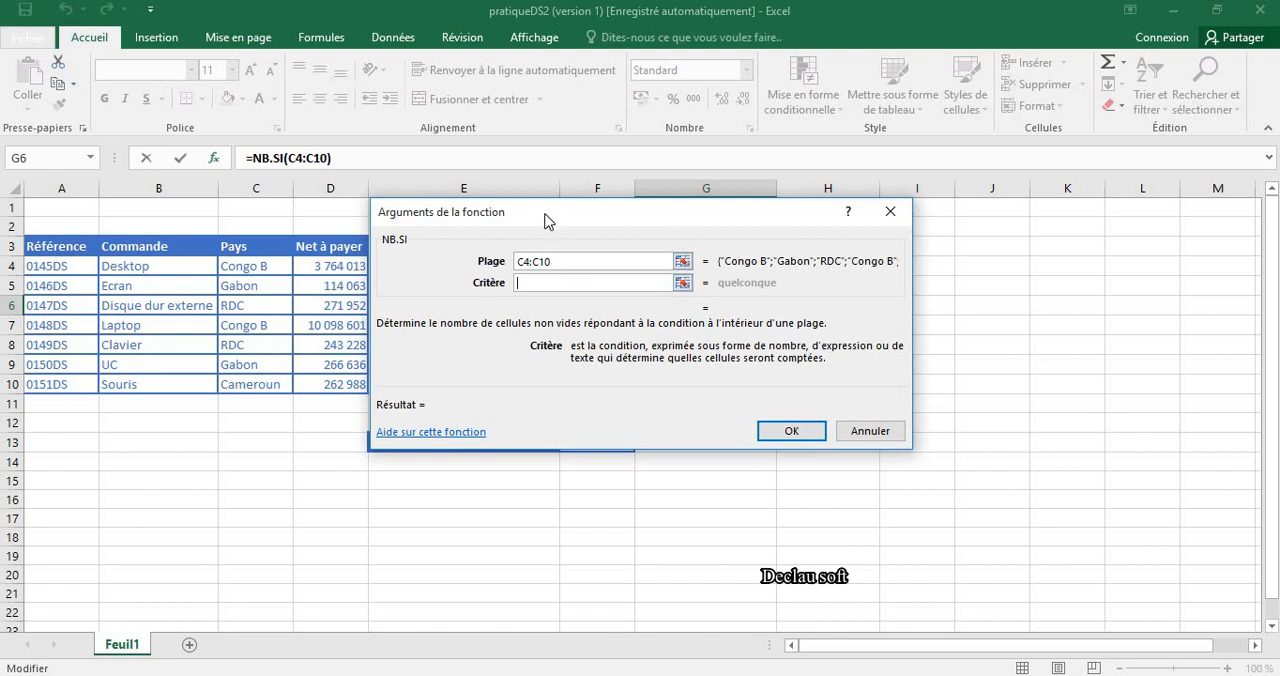
{"action": "left_click_drag", "start_coordinate": [545, 219], "coordinate": [581, 442]}
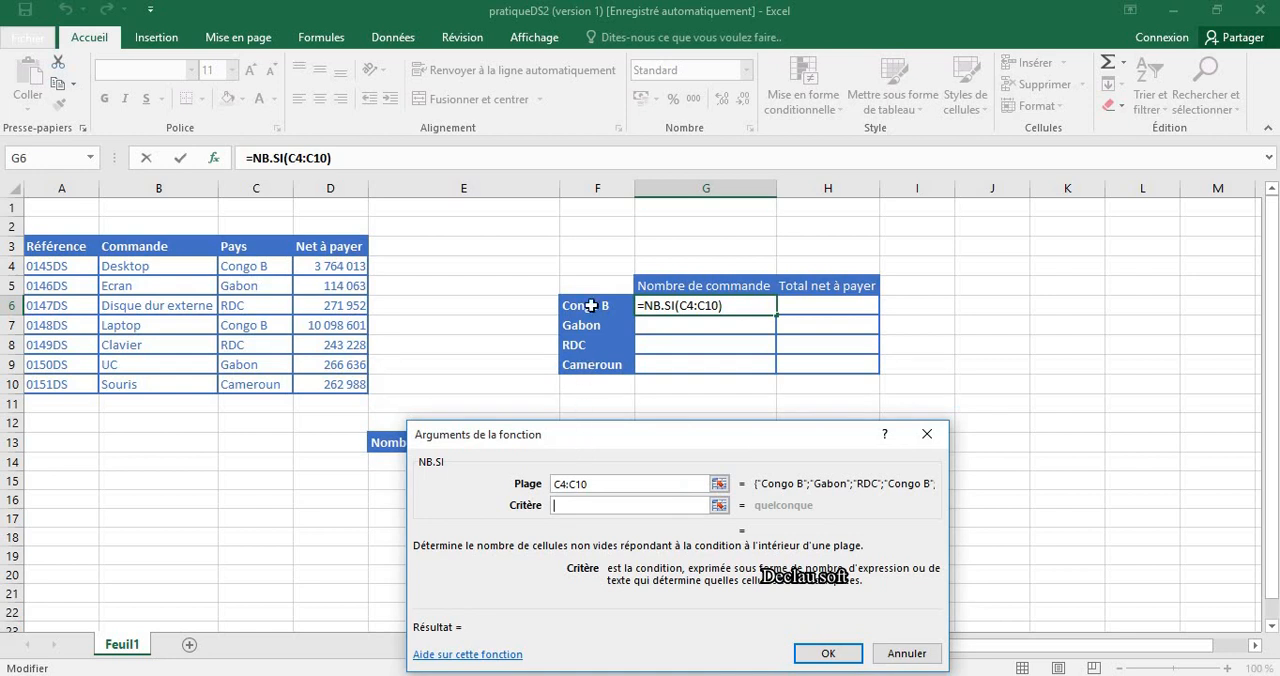
{"action": "left_click", "coordinate": [591, 305]}
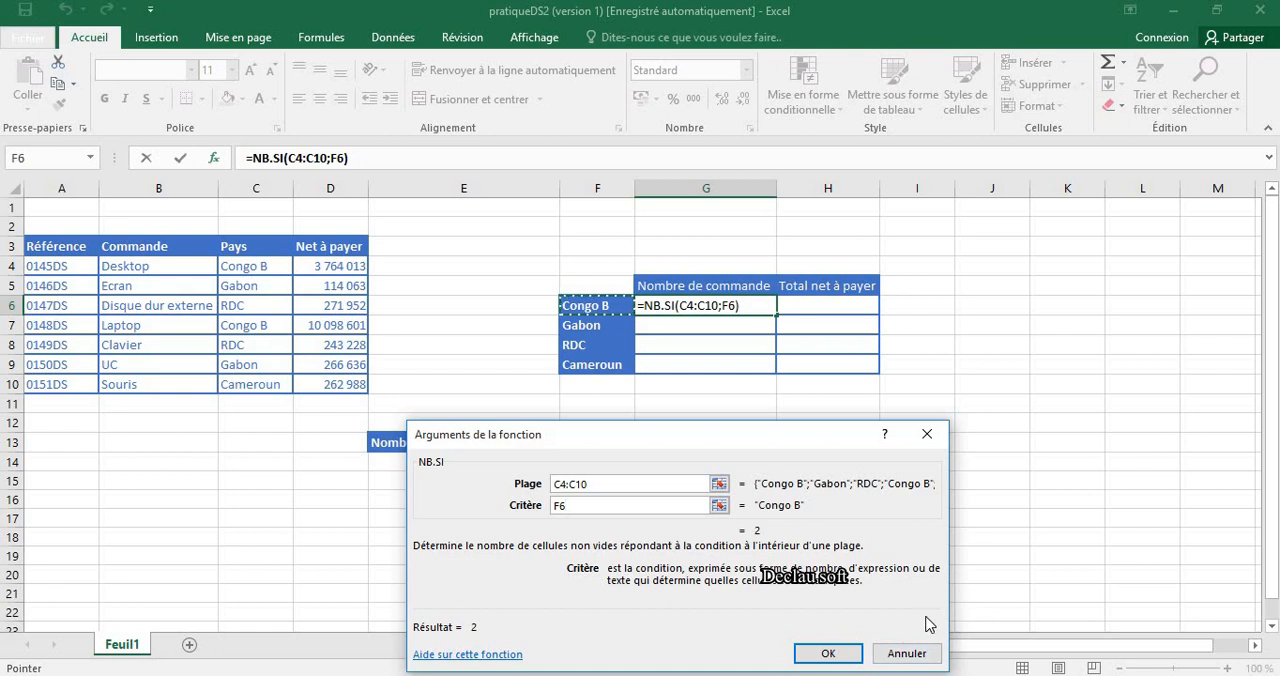
{"action": "key", "text": "Return"}
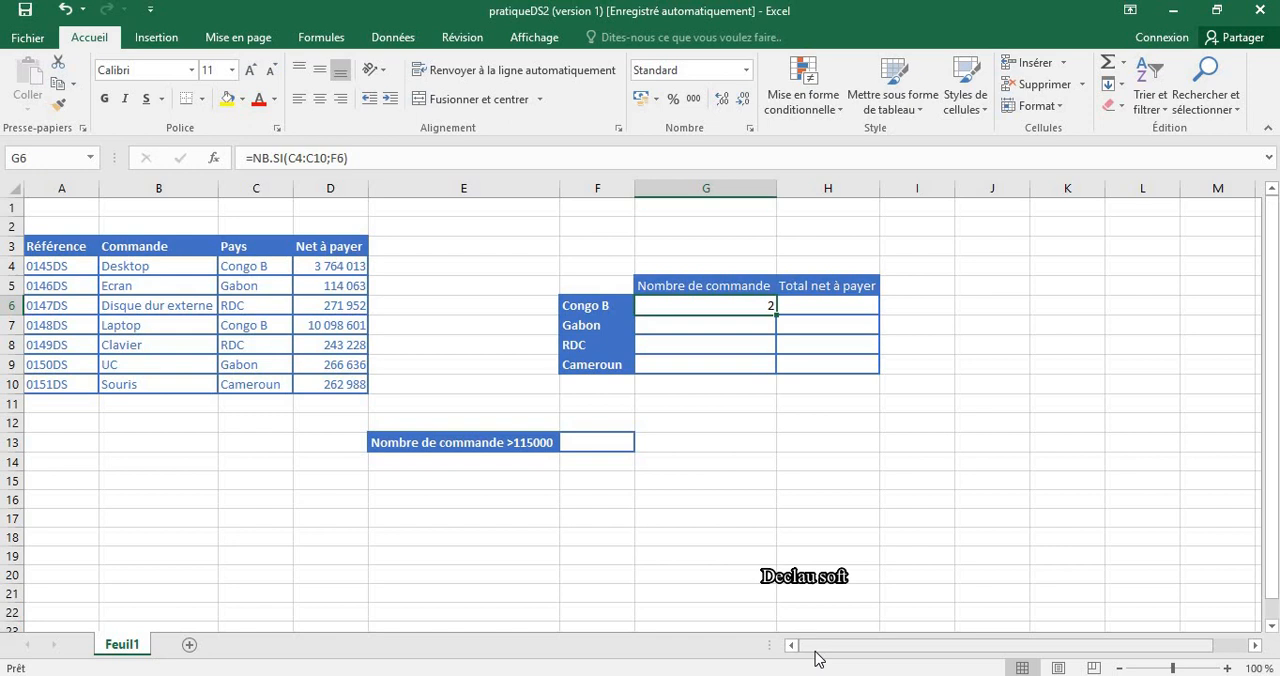
{"action": "left_click_drag", "start_coordinate": [776, 315], "coordinate": [777, 373]}
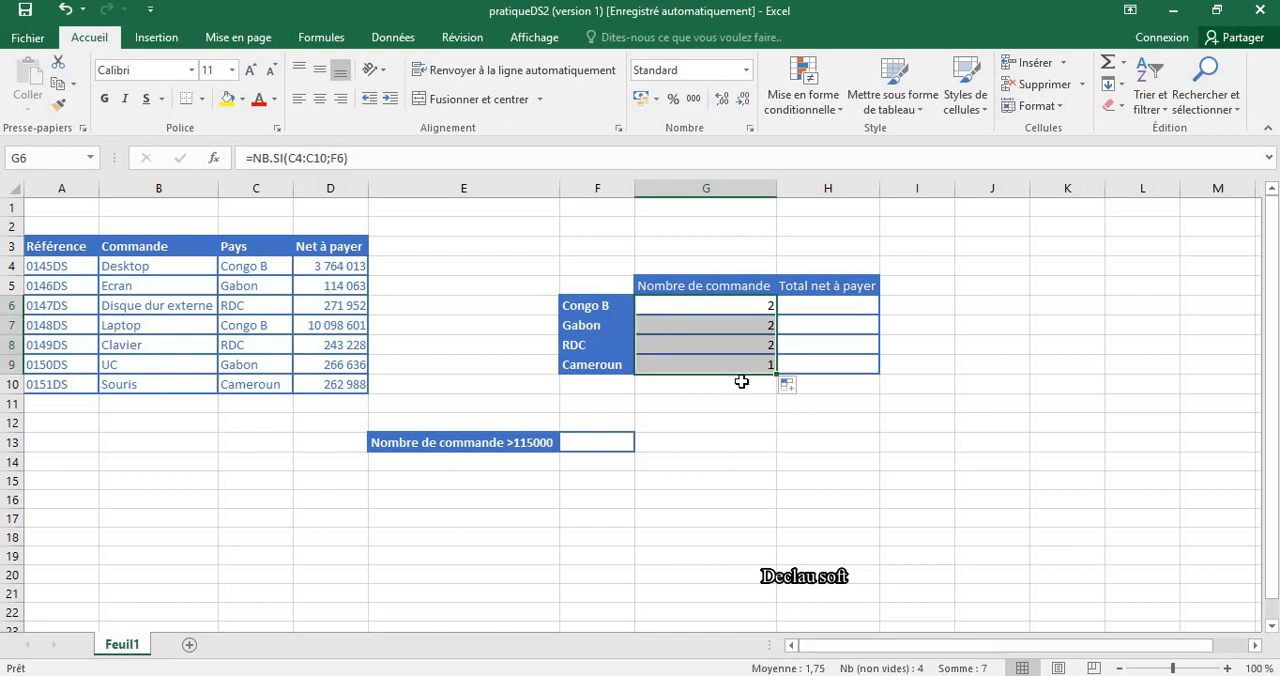